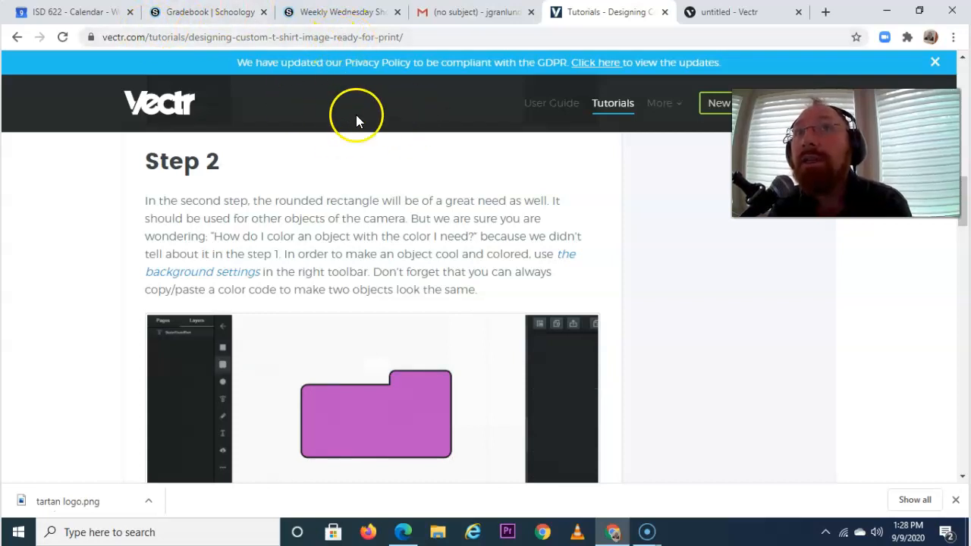
Step: Review Steps 1 to 5 of the camera T-shirt print tutorial and switch to the blank untitled Vectr drawing
{"action": "scroll", "coordinate": [395, 228], "scroll_direction": "up", "scroll_amount": 6}
{"action": "scroll", "coordinate": [387, 257], "scroll_direction": "down", "scroll_amount": 4}
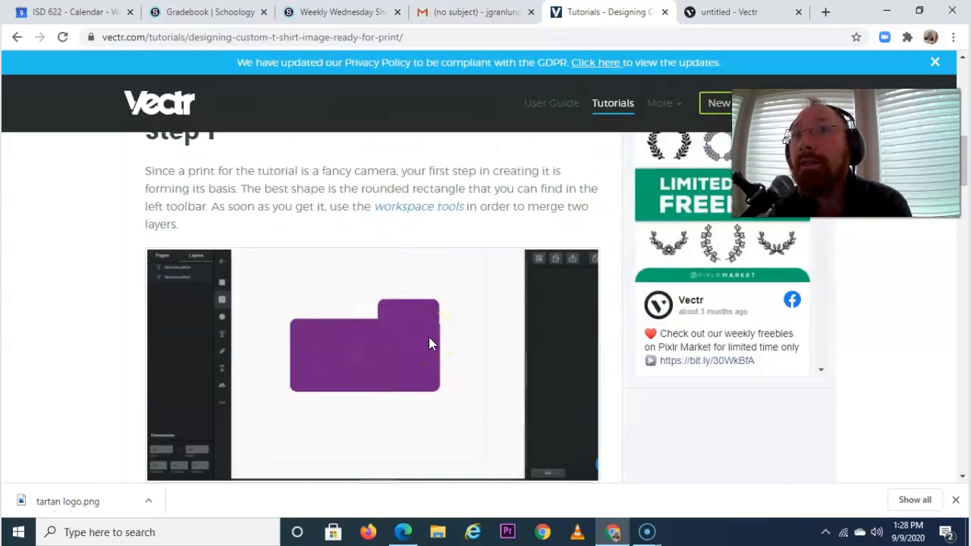
{"action": "scroll", "coordinate": [429, 337], "scroll_direction": "down", "scroll_amount": 15}
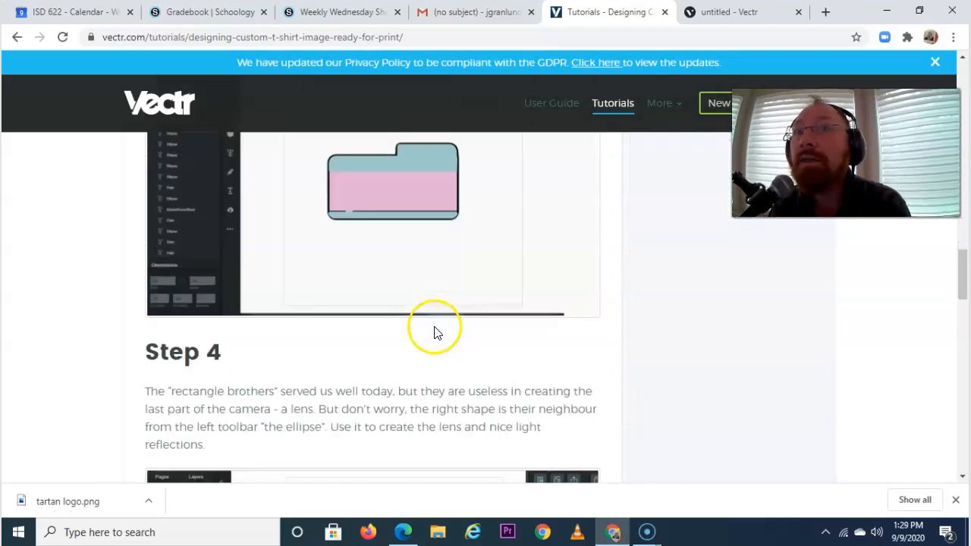
{"action": "scroll", "coordinate": [437, 332], "scroll_direction": "down", "scroll_amount": 4}
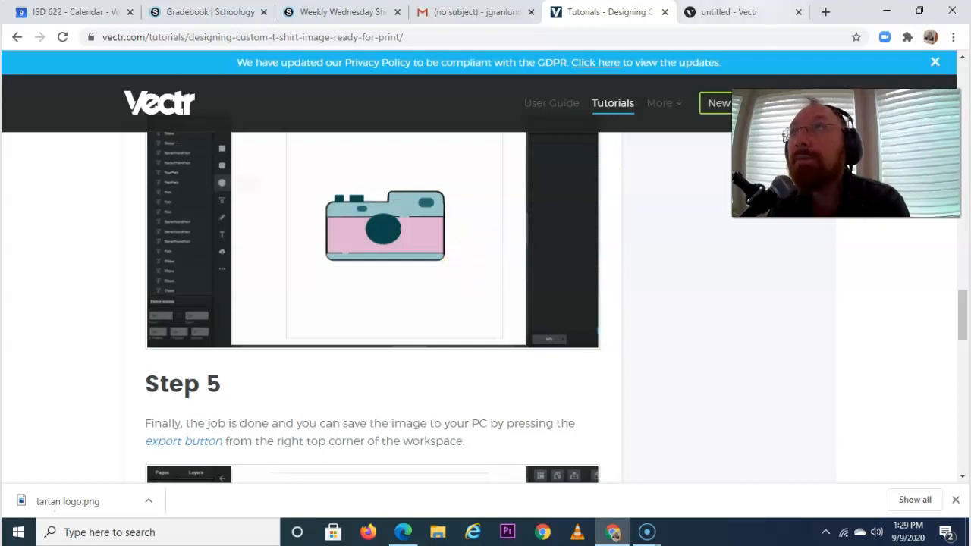
{"action": "left_click", "coordinate": [724, 11]}
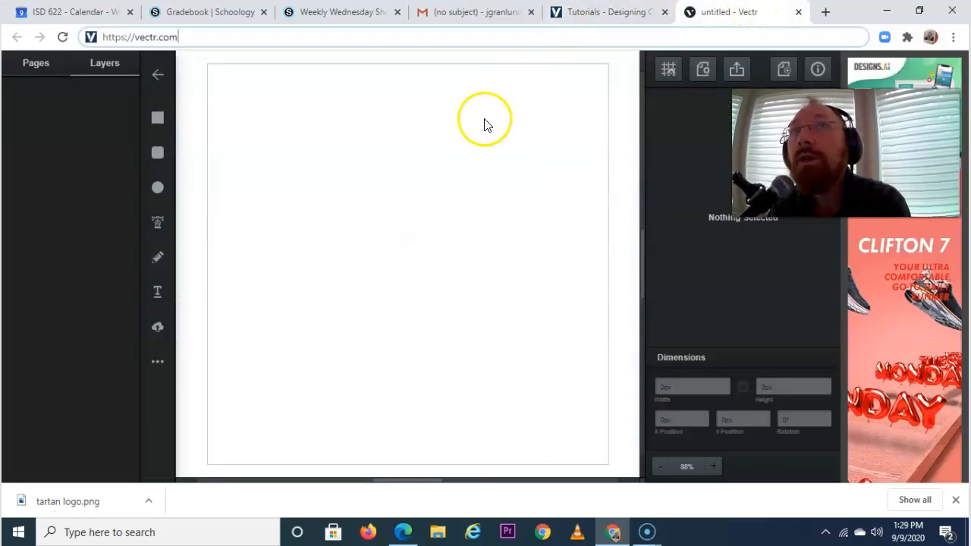
{"action": "scroll", "coordinate": [535, 289], "scroll_direction": "up", "scroll_amount": 2}
{"action": "scroll", "coordinate": [596, 278], "scroll_direction": "down", "scroll_amount": 2}
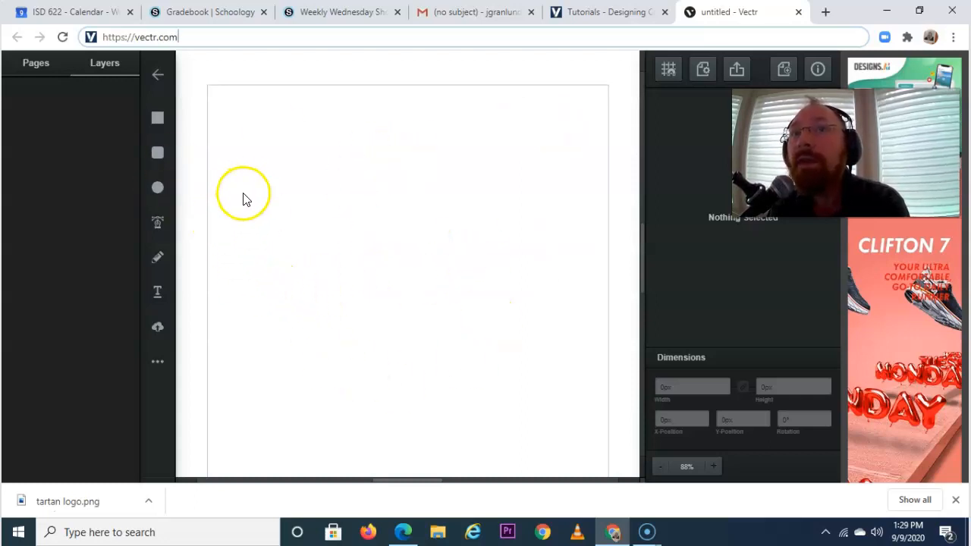
Step: Examine the drawing's page overview and page settings and compare them with its layer list
{"action": "left_click", "coordinate": [157, 154]}
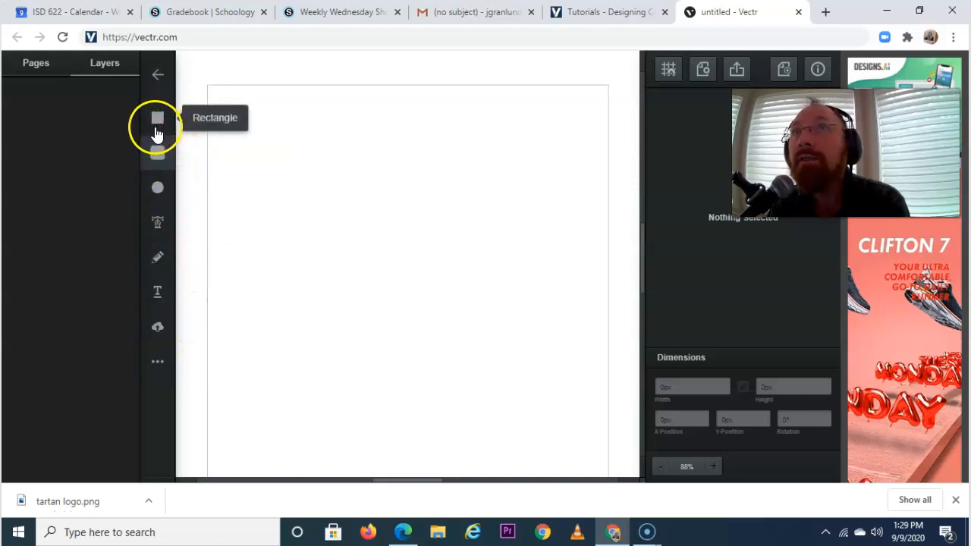
{"action": "left_click", "coordinate": [30, 67]}
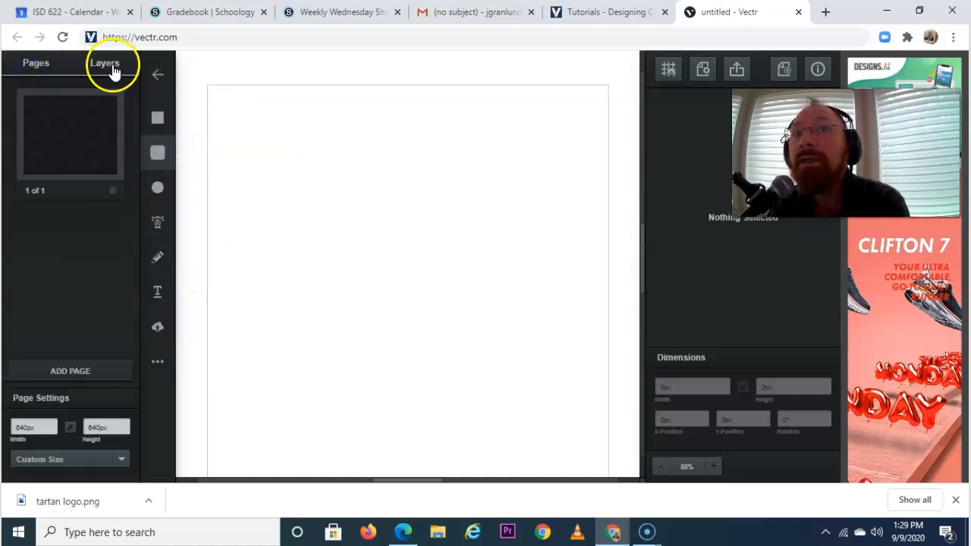
{"action": "left_click", "coordinate": [113, 71]}
{"action": "left_click", "coordinate": [47, 67]}
{"action": "left_click", "coordinate": [97, 67]}
{"action": "left_click", "coordinate": [23, 67]}
{"action": "left_click", "coordinate": [119, 67]}
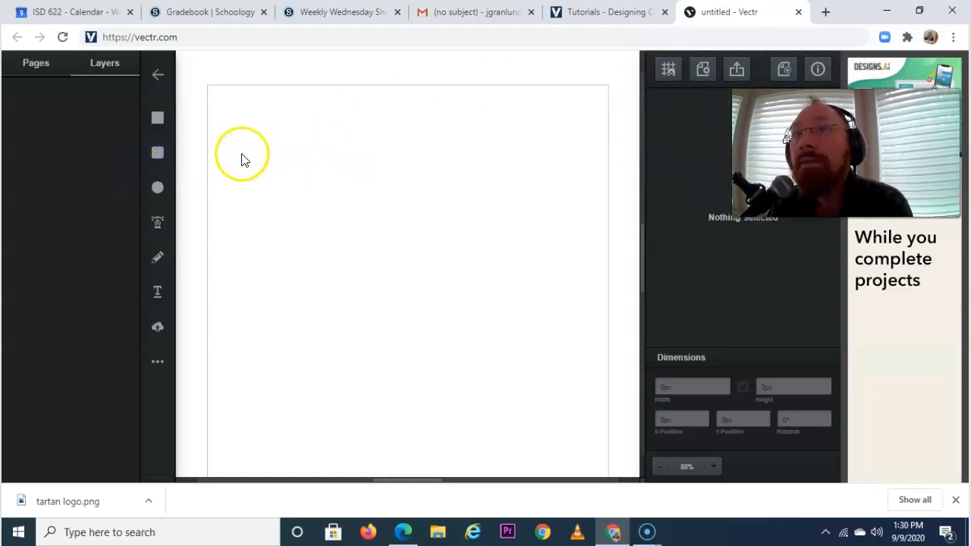
Step: Draw a rounded rectangle about 349 by 202 px in the upper middle of the page
{"action": "left_click_drag", "start_coordinate": [231, 130], "coordinate": [548, 286]}
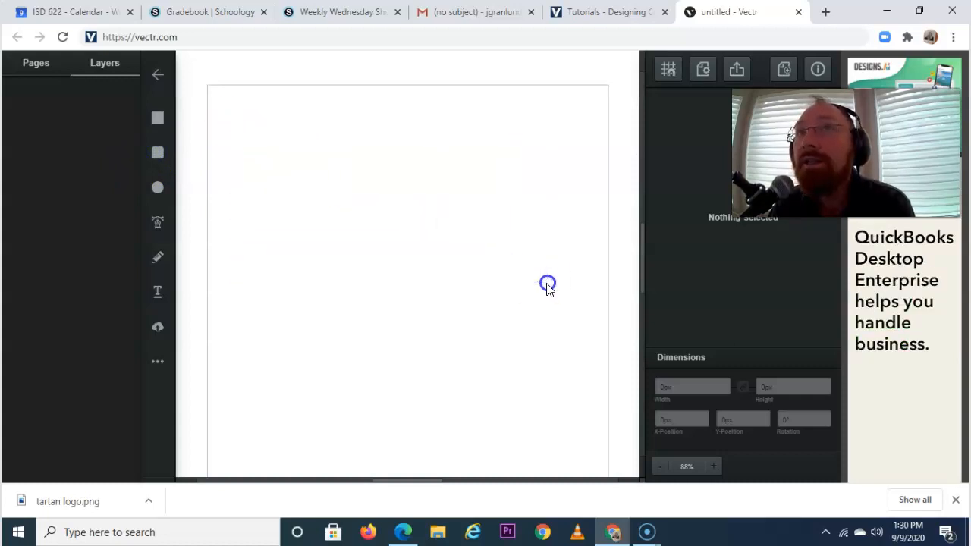
{"action": "left_click", "coordinate": [159, 156]}
{"action": "mouse_move", "coordinate": [304, 170]}
{"action": "left_mouse_down"}
{"action": "mouse_move", "coordinate": [512, 304]}
{"action": "mouse_move", "coordinate": [523, 299]}
{"action": "left_mouse_up"}
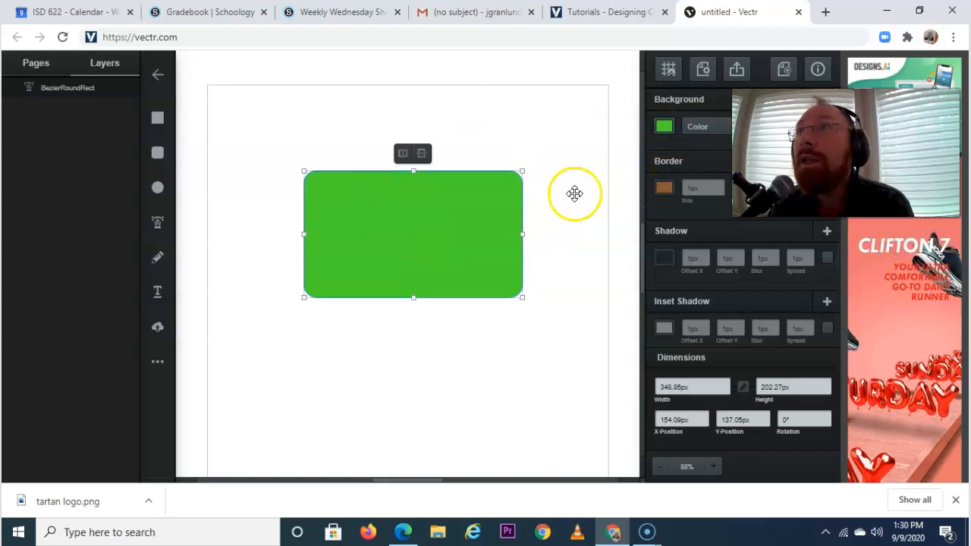
{"action": "left_click_drag", "start_coordinate": [809, 167], "coordinate": [384, 407]}
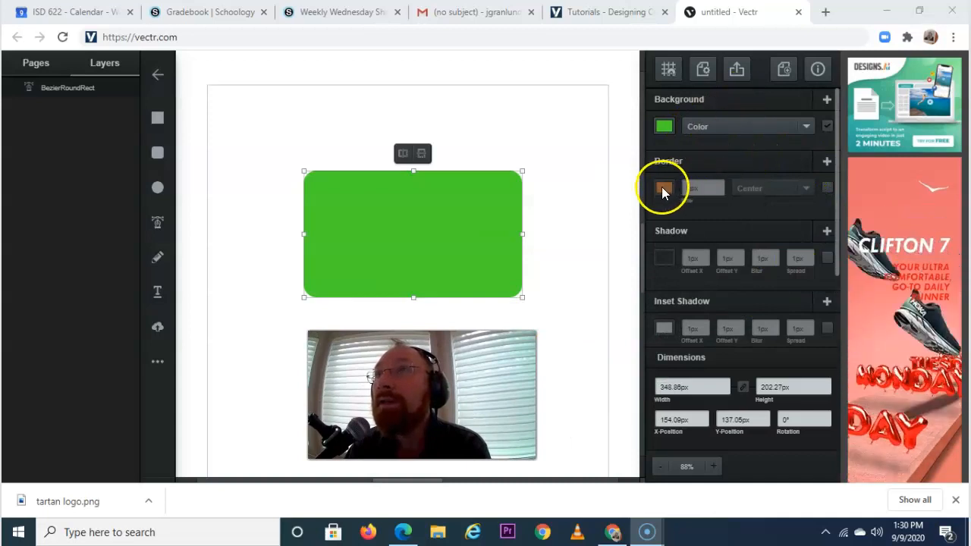
Step: Add an orange border 5 px thick to the rounded rectangle
{"action": "left_click", "coordinate": [698, 189]}
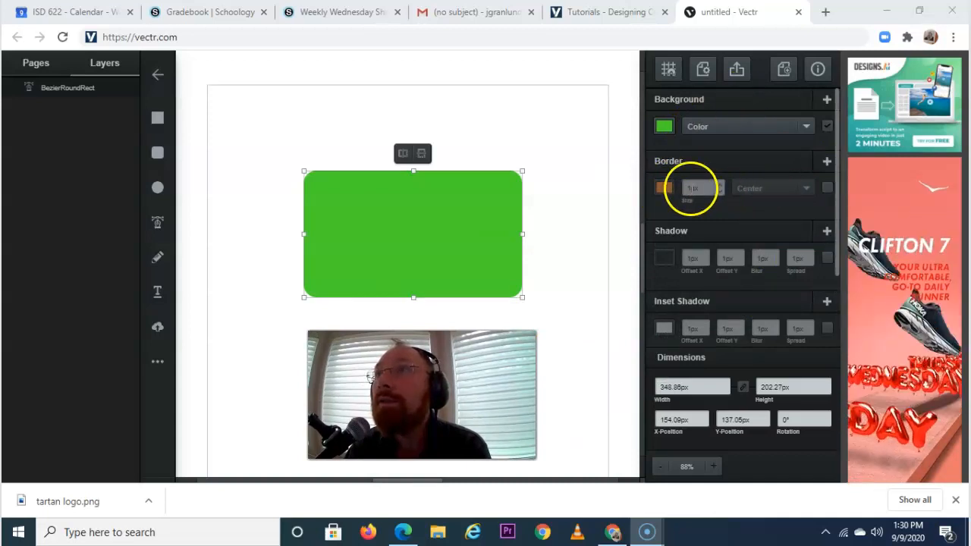
{"action": "left_click", "coordinate": [716, 186]}
{"action": "left_click", "coordinate": [716, 186]}
{"action": "left_click", "coordinate": [716, 186]}
{"action": "left_click", "coordinate": [716, 185]}
{"action": "left_click", "coordinate": [717, 186]}
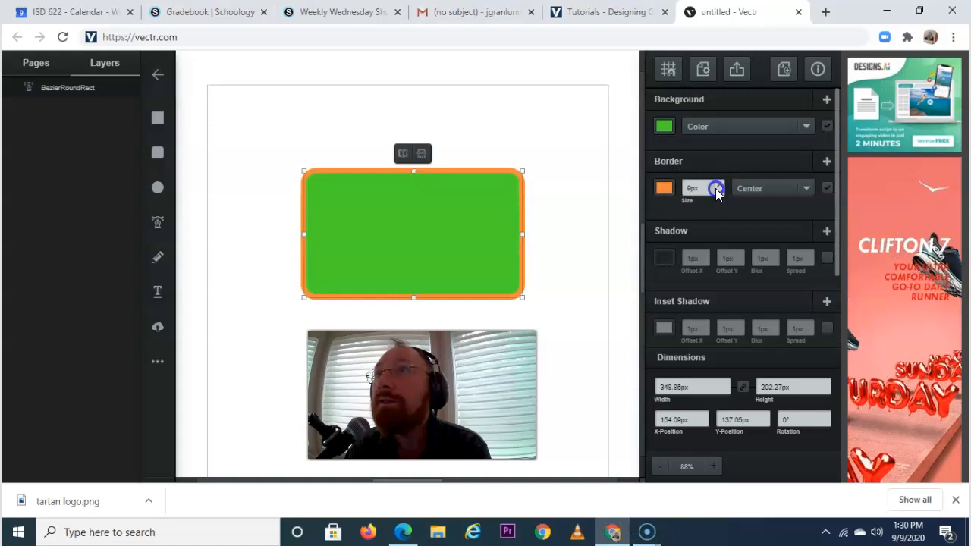
Step: Turn on a shadow for the rounded rectangle and colour it dark red
{"action": "left_click", "coordinate": [665, 259]}
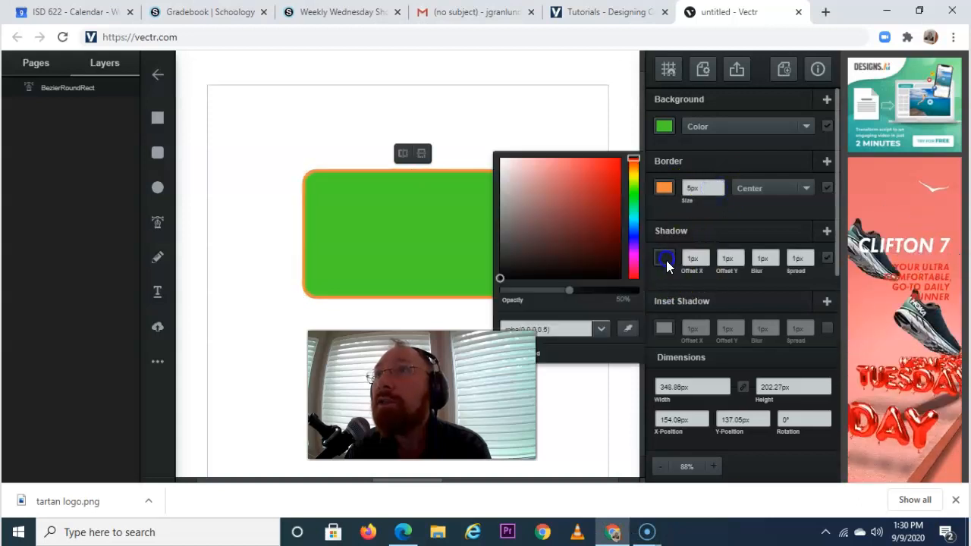
{"action": "left_click", "coordinate": [603, 204]}
{"action": "left_click", "coordinate": [717, 225]}
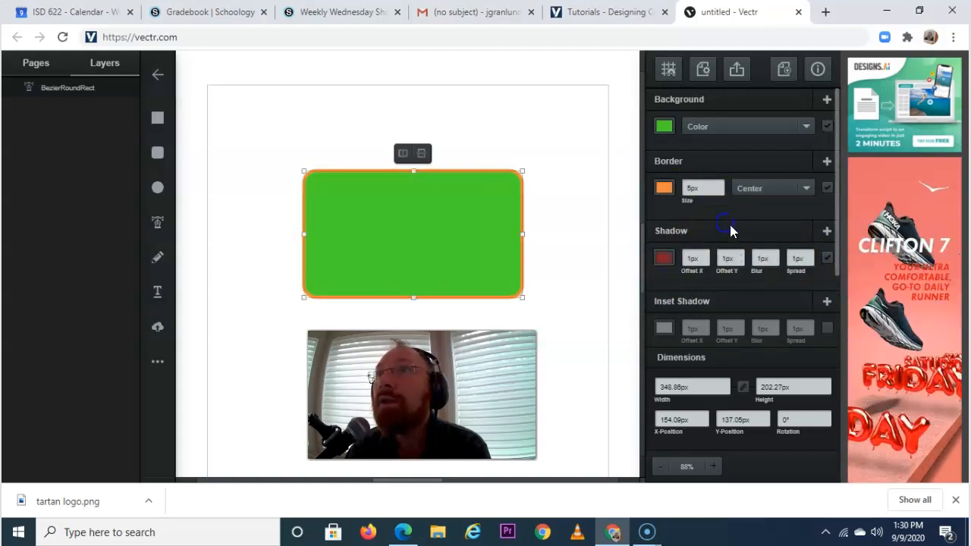
Step: Set the rounded rectangle's border size to 0 px
{"action": "left_click", "coordinate": [664, 189]}
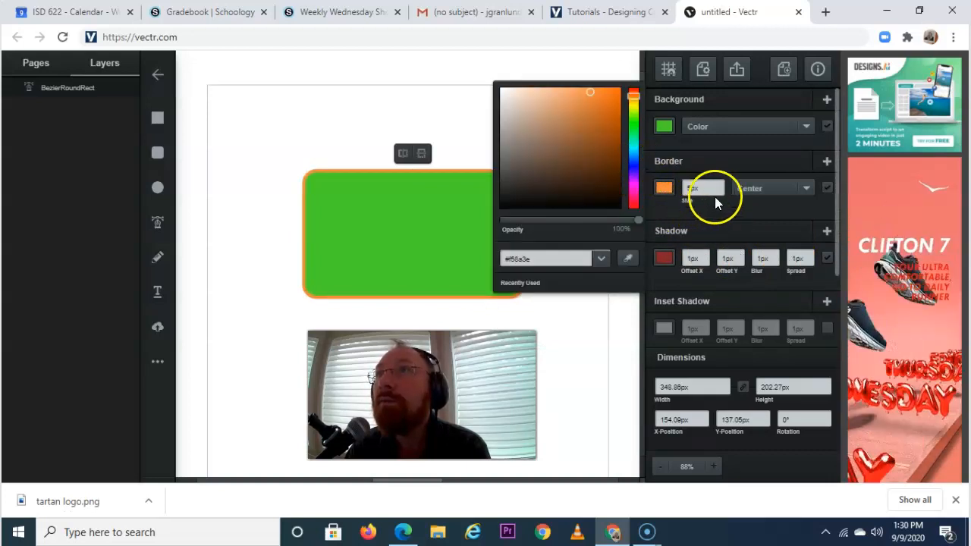
{"action": "left_click", "coordinate": [718, 192]}
{"action": "left_click", "coordinate": [718, 192]}
{"action": "left_click", "coordinate": [718, 192]}
{"action": "left_click", "coordinate": [718, 192]}
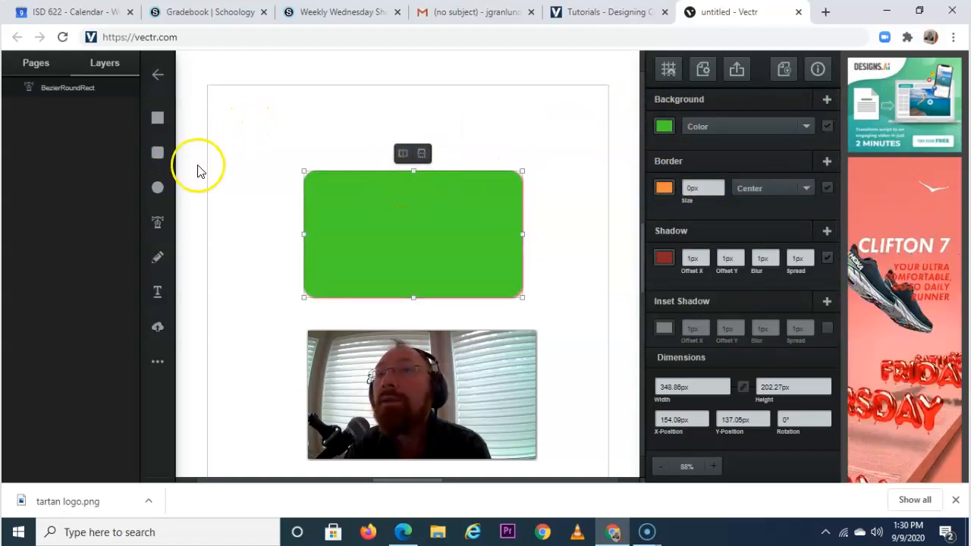
Step: Set the rounded rectangle's background to a strong blue of about #2b2fd2
{"action": "left_click", "coordinate": [665, 127]}
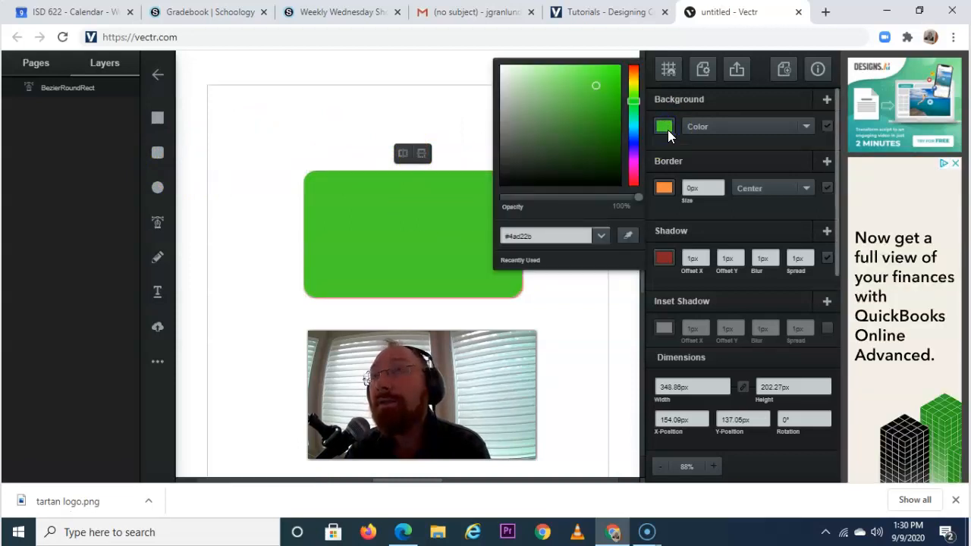
{"action": "left_click", "coordinate": [634, 144]}
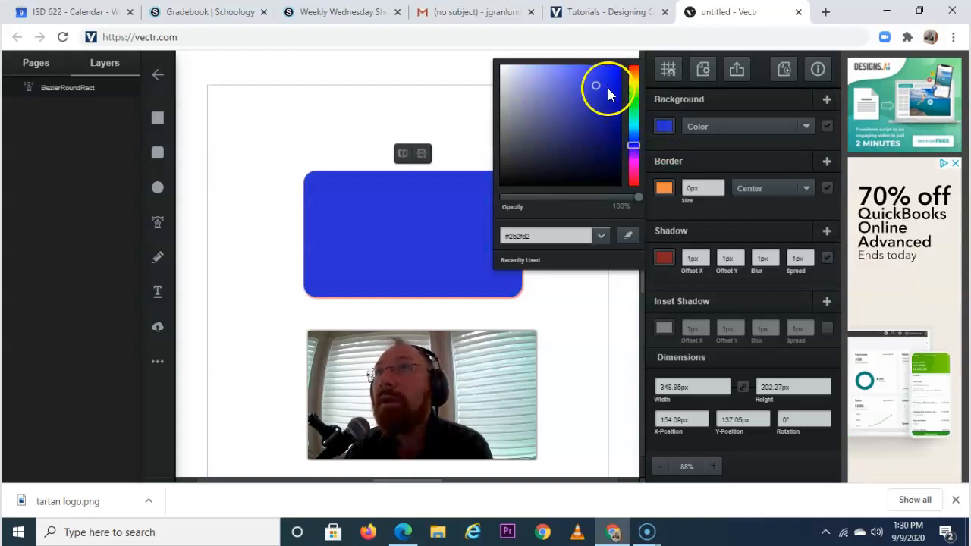
{"action": "left_click", "coordinate": [659, 127]}
{"action": "left_click", "coordinate": [664, 131]}
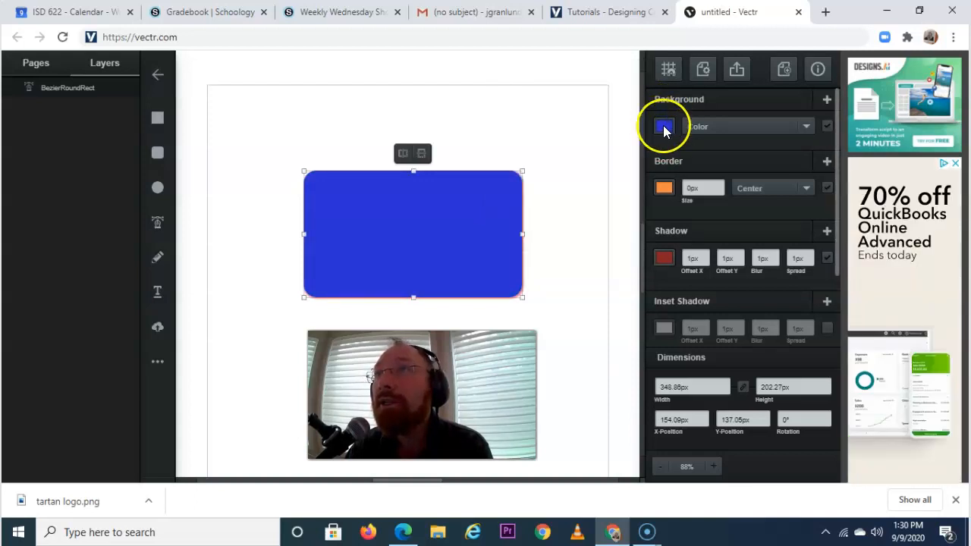
{"action": "left_click", "coordinate": [599, 86]}
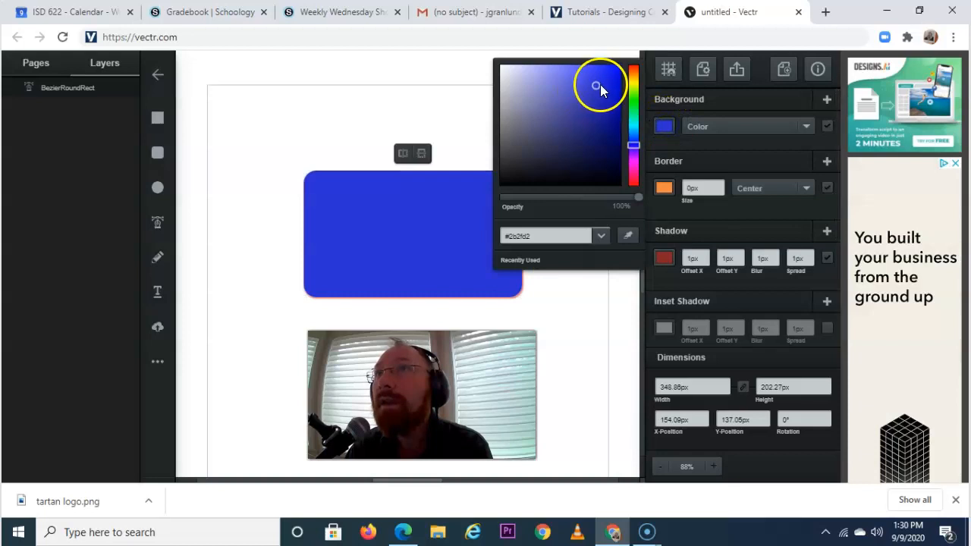
{"action": "left_click", "coordinate": [667, 126]}
{"action": "left_click", "coordinate": [477, 145]}
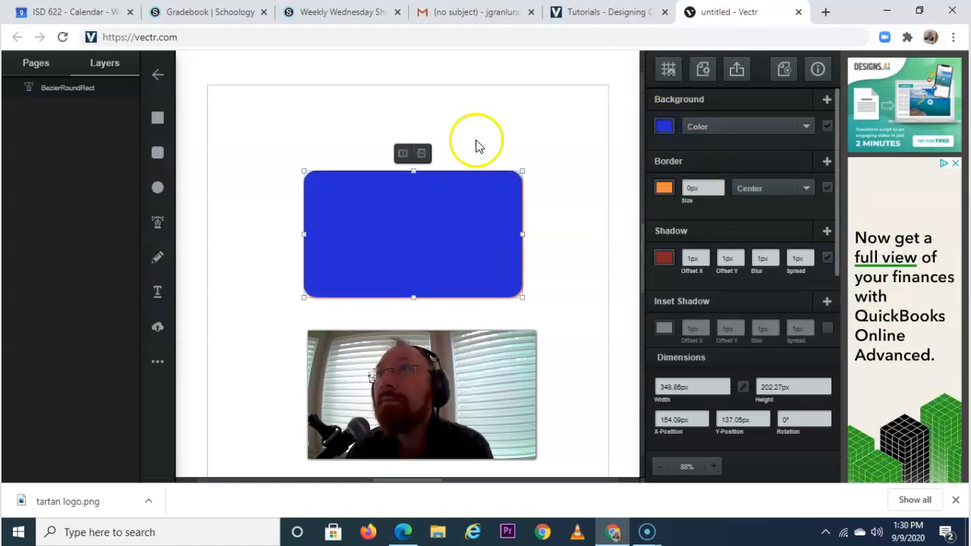
Step: Draw a second rounded rectangle about 174 by 92 px overlapping the upper right corner of the blue one
{"action": "left_click", "coordinate": [157, 153]}
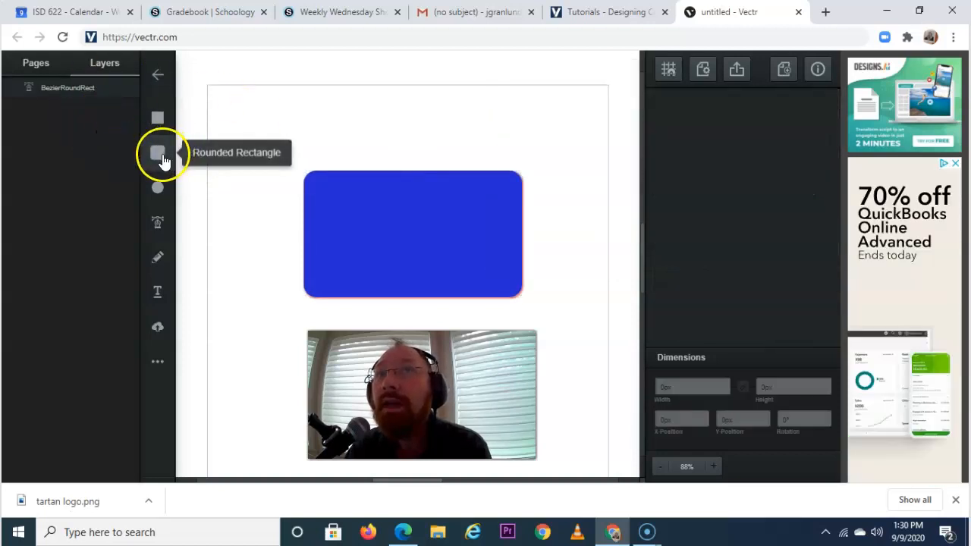
{"action": "left_click_drag", "start_coordinate": [412, 141], "coordinate": [523, 200]}
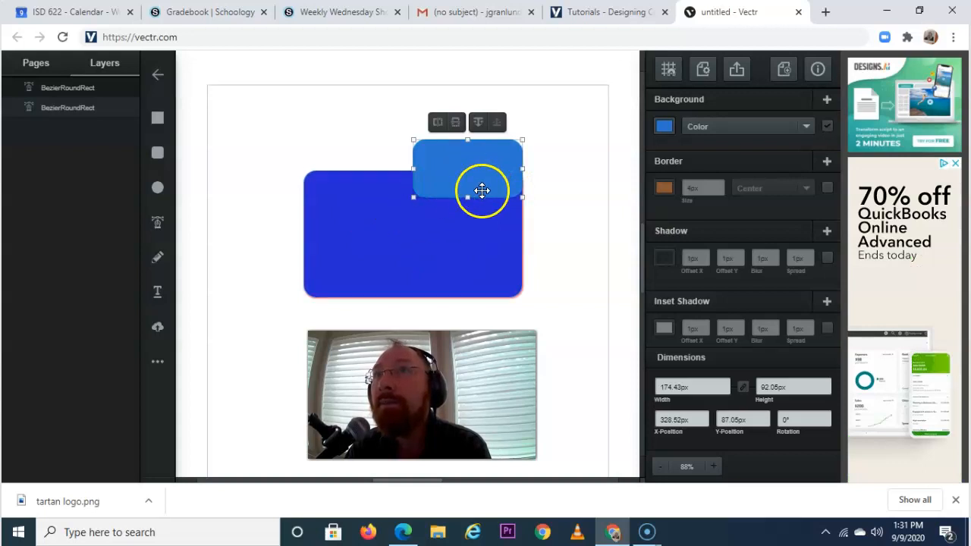
{"action": "left_click", "coordinate": [326, 133]}
Step: Select both rounded rectangles and unite them into a single camera-body shape
{"action": "left_click", "coordinate": [458, 164]}
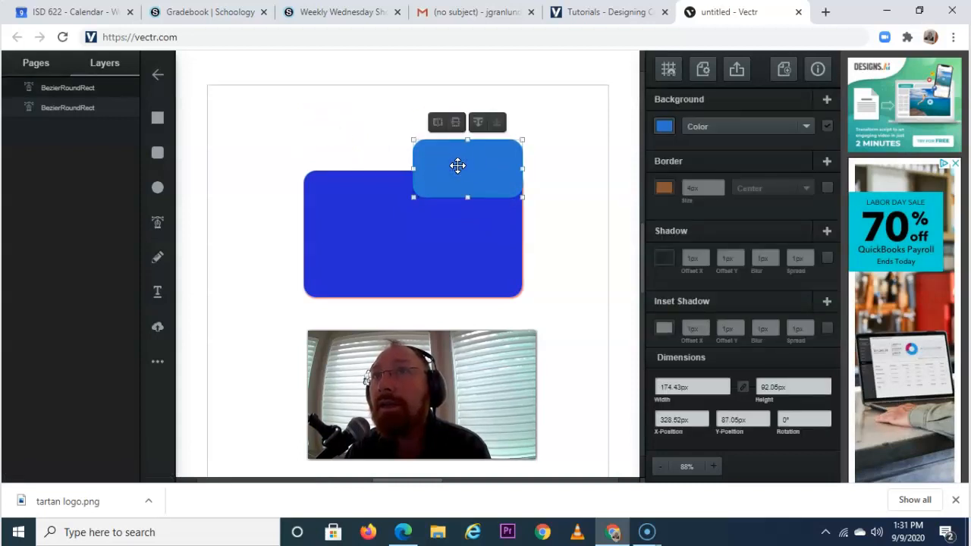
{"action": "left_click", "coordinate": [374, 226], "text": "shift"}
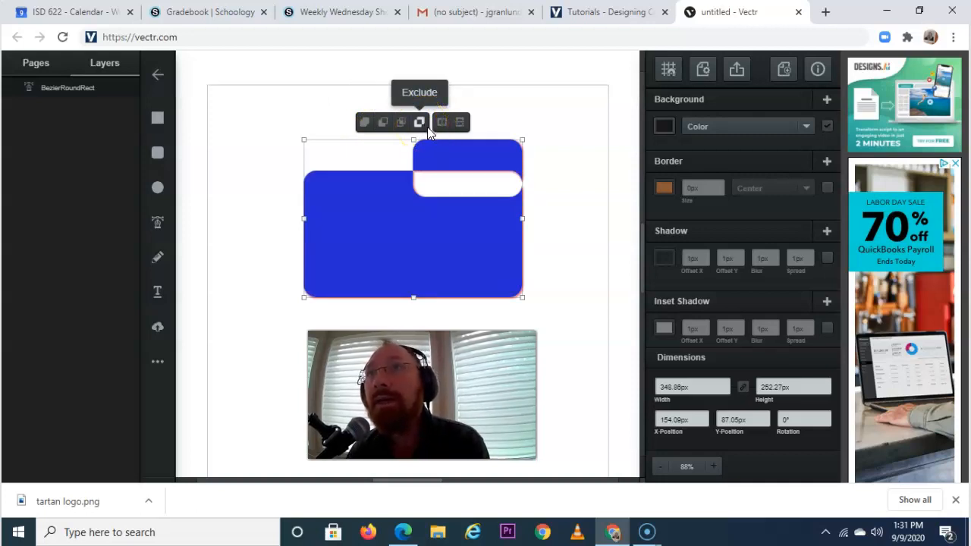
{"action": "left_click", "coordinate": [366, 125]}
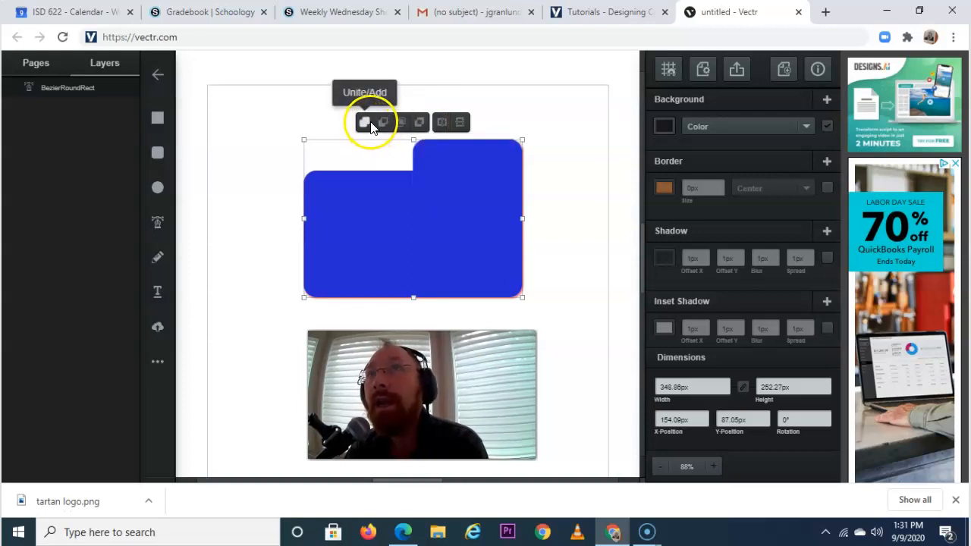
{"action": "left_click", "coordinate": [368, 124]}
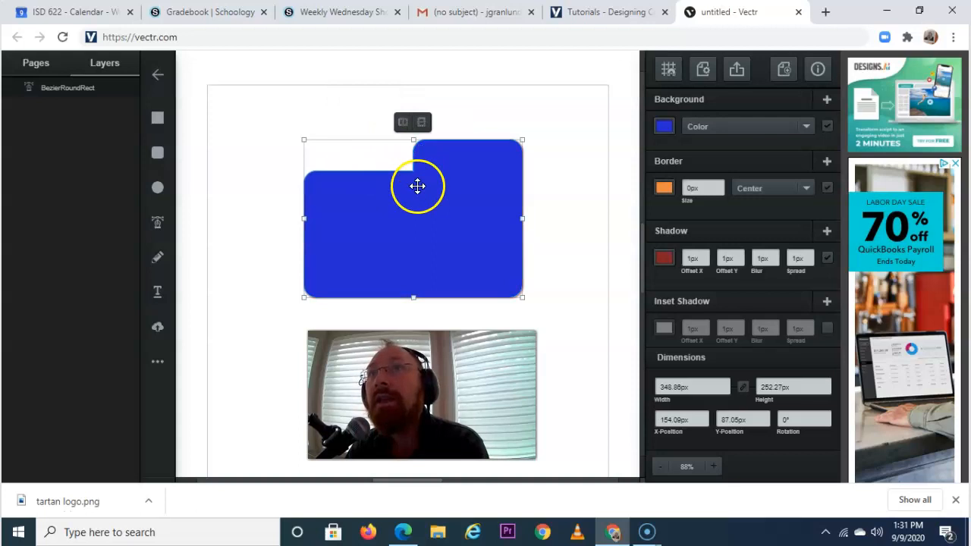
Step: Shorten the united shape to about 182 px high and move it up to about X 172 px, Y 45 px
{"action": "left_click_drag", "start_coordinate": [413, 298], "coordinate": [412, 257]}
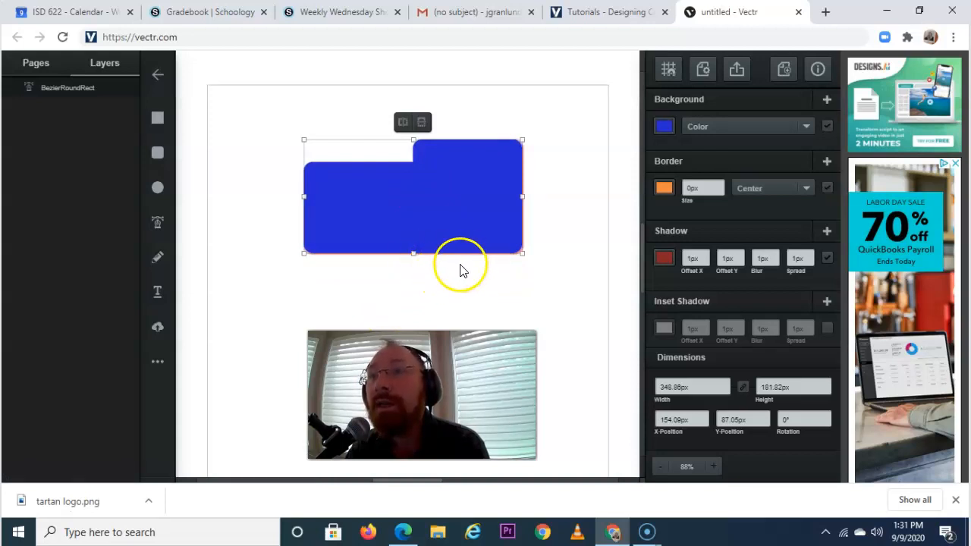
{"action": "left_click_drag", "start_coordinate": [449, 219], "coordinate": [460, 193]}
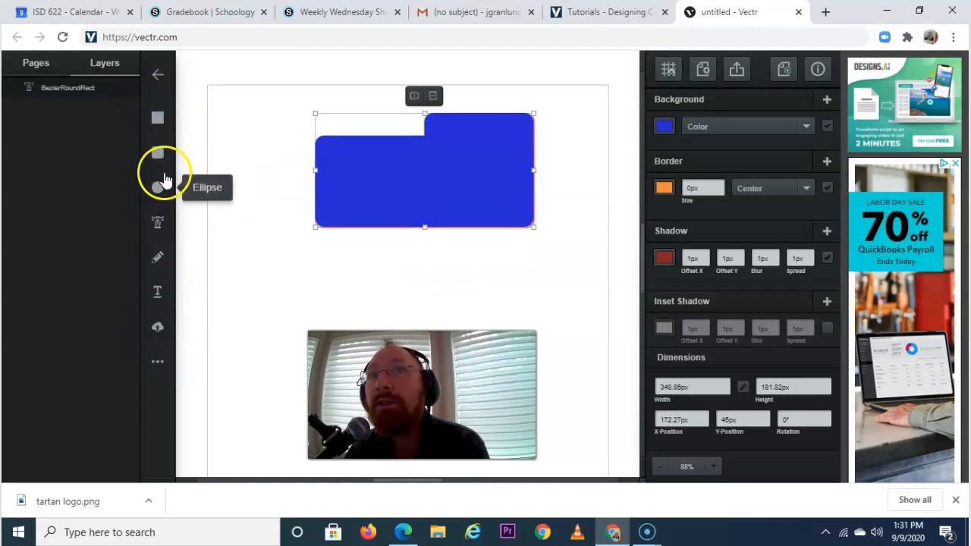
Step: Draw a closed irregular path about 157 by 250 px with the Pen tool, left of the blue shape, mixing curved and zigzag segments
{"action": "left_click", "coordinate": [158, 226]}
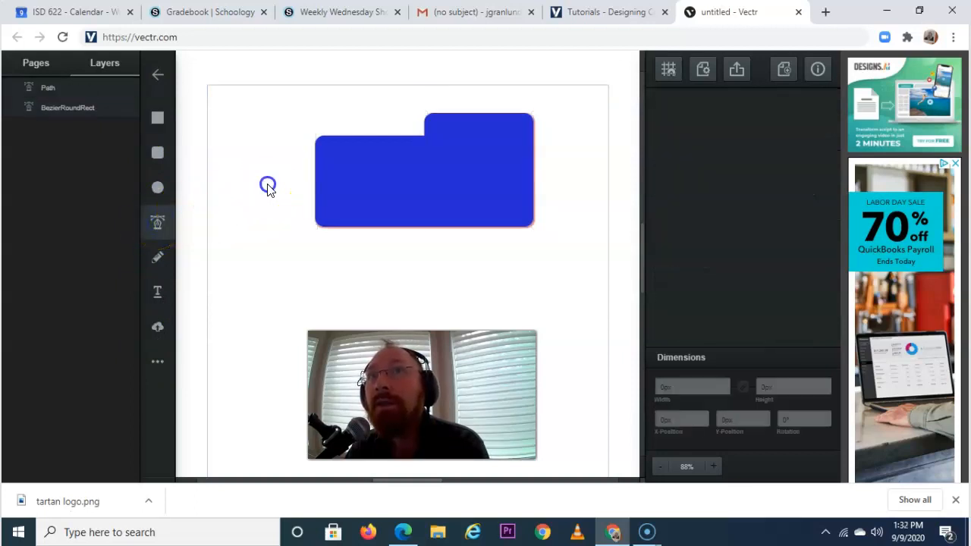
{"action": "left_click", "coordinate": [266, 184]}
{"action": "left_click", "coordinate": [231, 231]}
{"action": "left_click", "coordinate": [297, 283]}
{"action": "left_click_drag", "start_coordinate": [297, 282], "coordinate": [332, 264]}
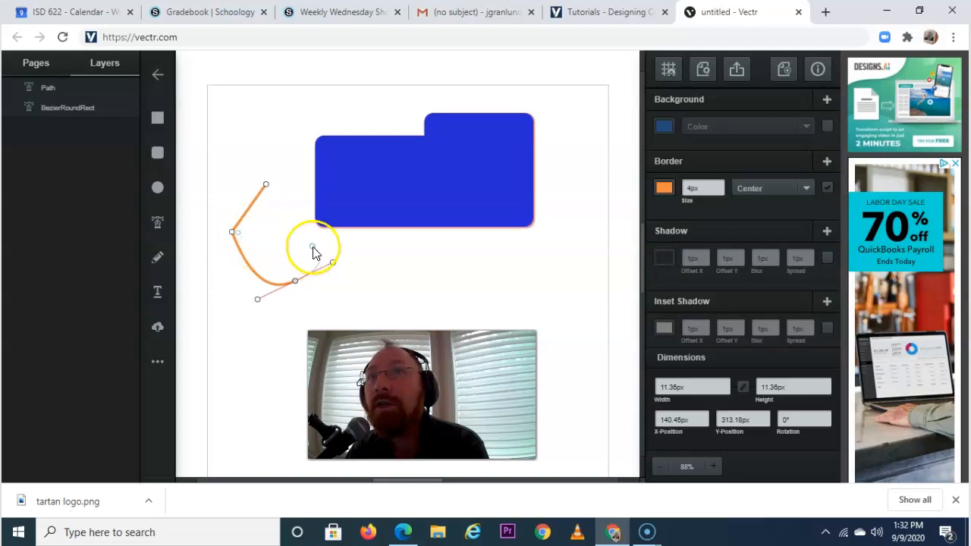
{"action": "left_click", "coordinate": [303, 241]}
{"action": "left_click", "coordinate": [308, 129]}
{"action": "left_click", "coordinate": [240, 135]}
{"action": "left_click", "coordinate": [281, 146]}
{"action": "left_click", "coordinate": [222, 156]}
{"action": "left_click", "coordinate": [280, 161]}
{"action": "left_click", "coordinate": [220, 171]}
{"action": "left_click", "coordinate": [265, 184]}
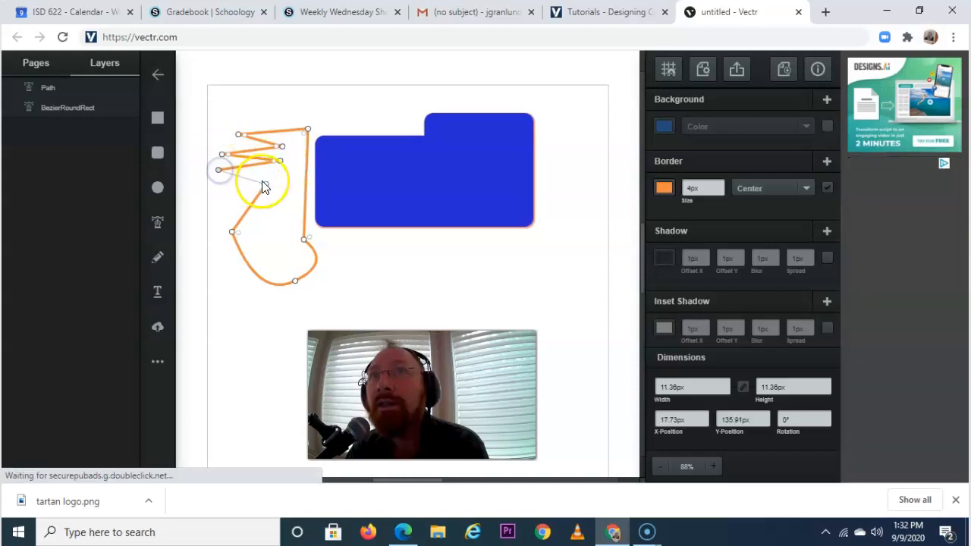
{"action": "left_click", "coordinate": [318, 239]}
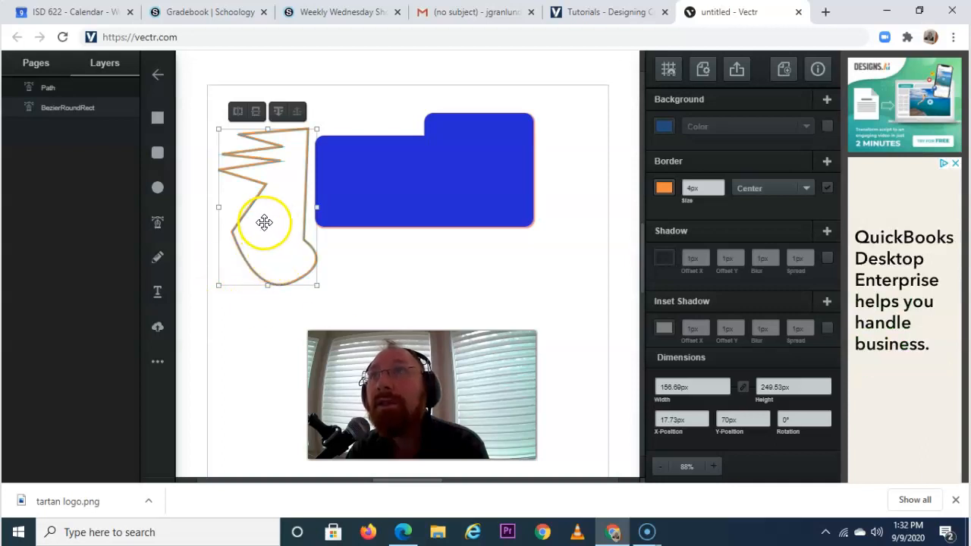
Step: Fill the irregular path with a solid blue color and reduce its border size to 0 px
{"action": "left_click", "coordinate": [687, 127]}
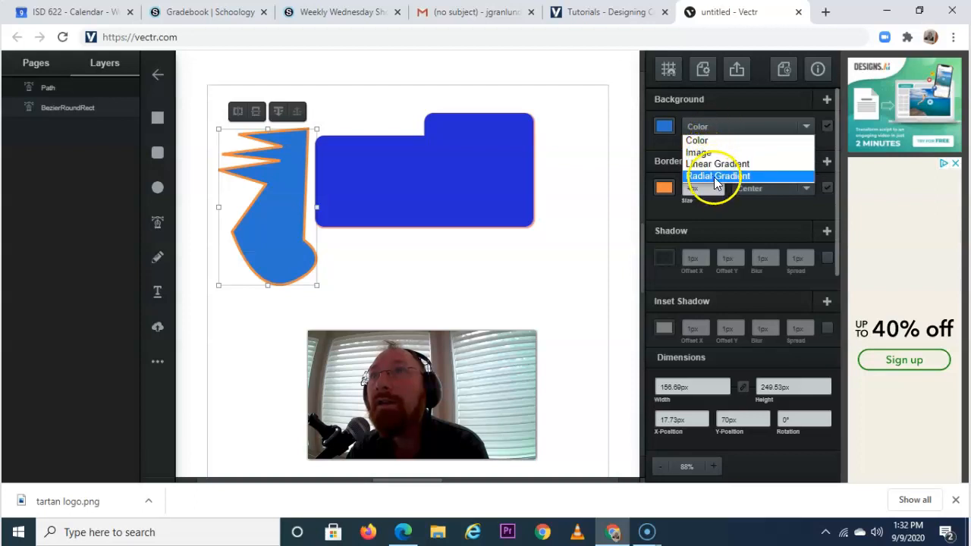
{"action": "left_click", "coordinate": [713, 142]}
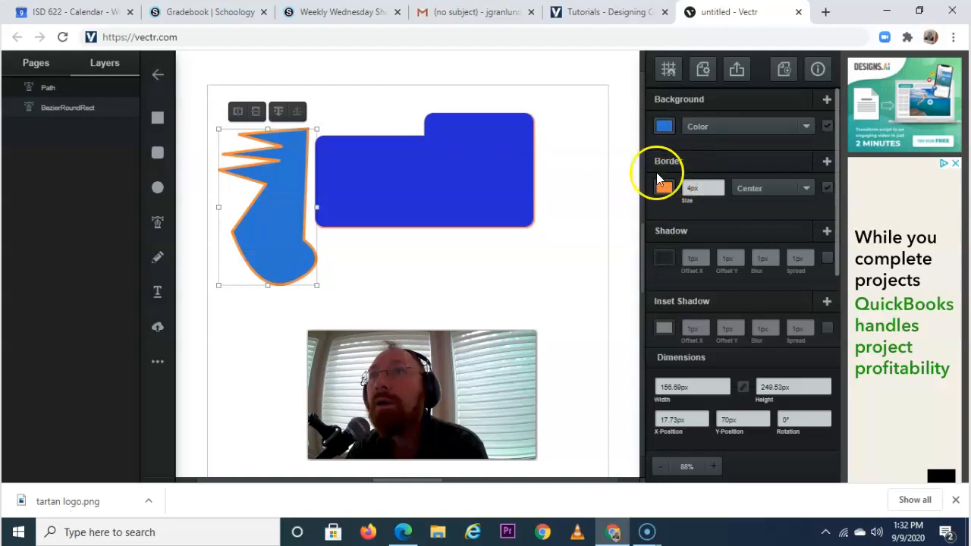
{"action": "left_click", "coordinate": [720, 191]}
{"action": "left_click", "coordinate": [720, 191]}
{"action": "left_click", "coordinate": [720, 191]}
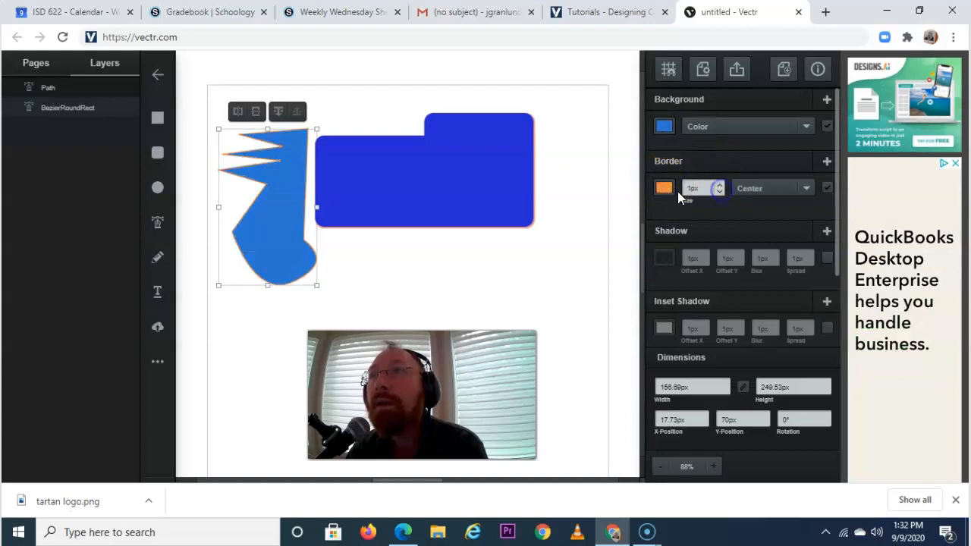
{"action": "left_click", "coordinate": [719, 191]}
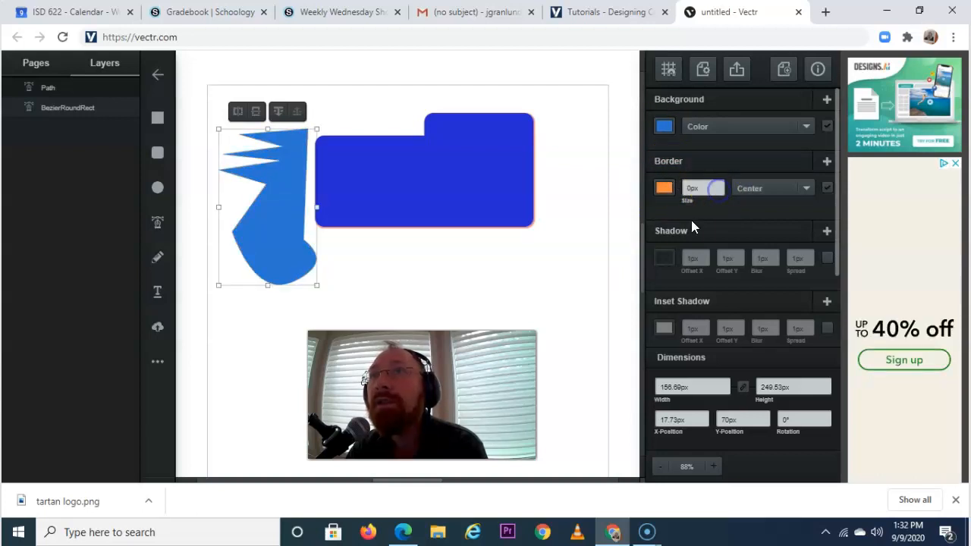
Step: Change the irregular path's fill to a linear gradient running from green #0aaa2c to black
{"action": "left_click", "coordinate": [759, 128]}
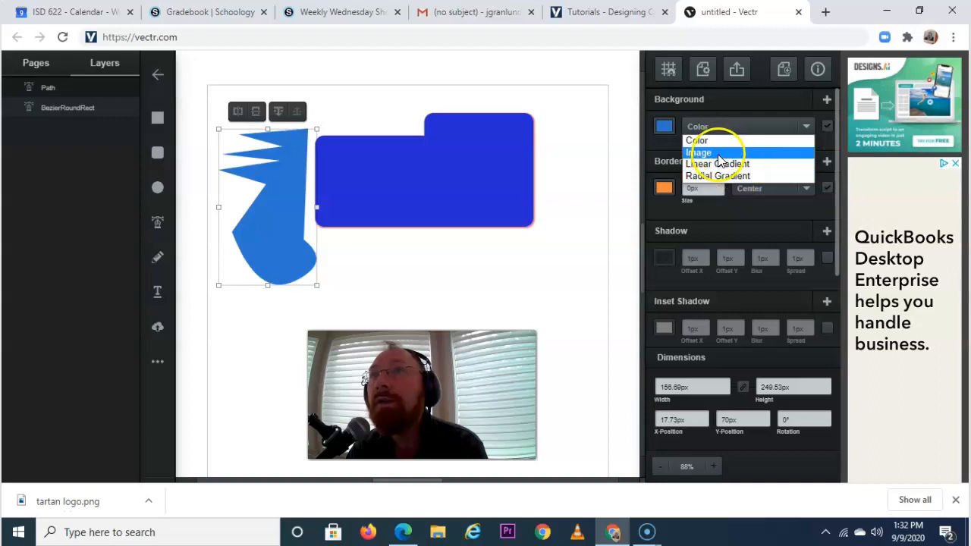
{"action": "left_click", "coordinate": [759, 163]}
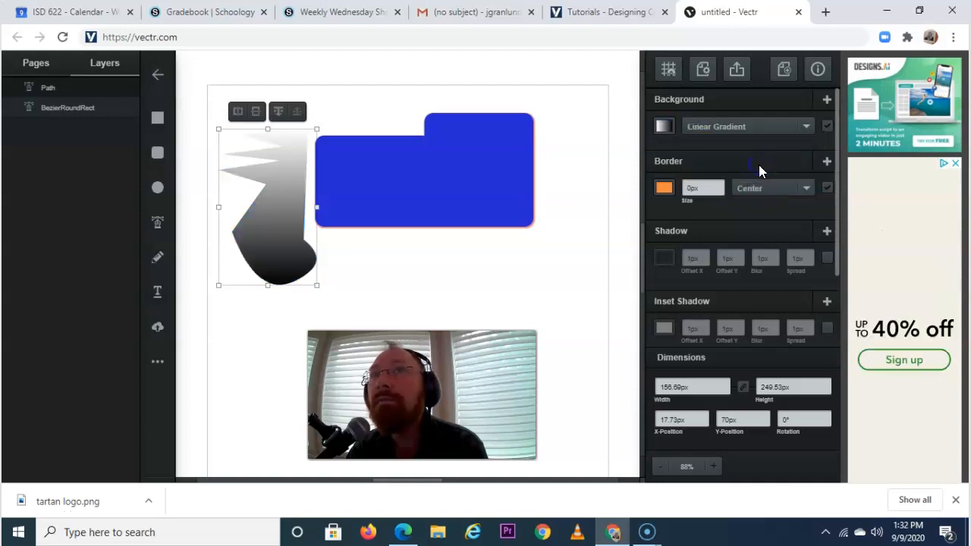
{"action": "left_click", "coordinate": [664, 127]}
{"action": "left_click", "coordinate": [613, 105]}
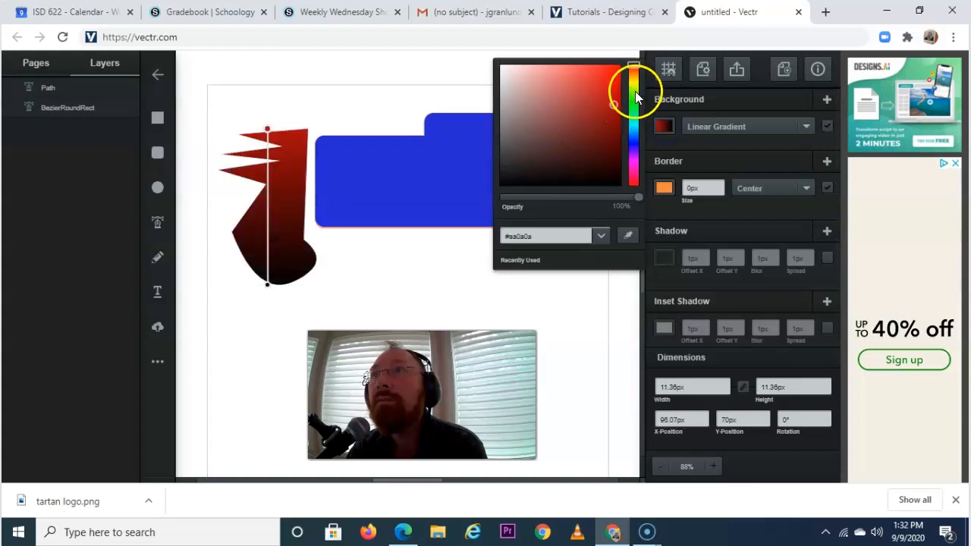
{"action": "left_click", "coordinate": [635, 108]}
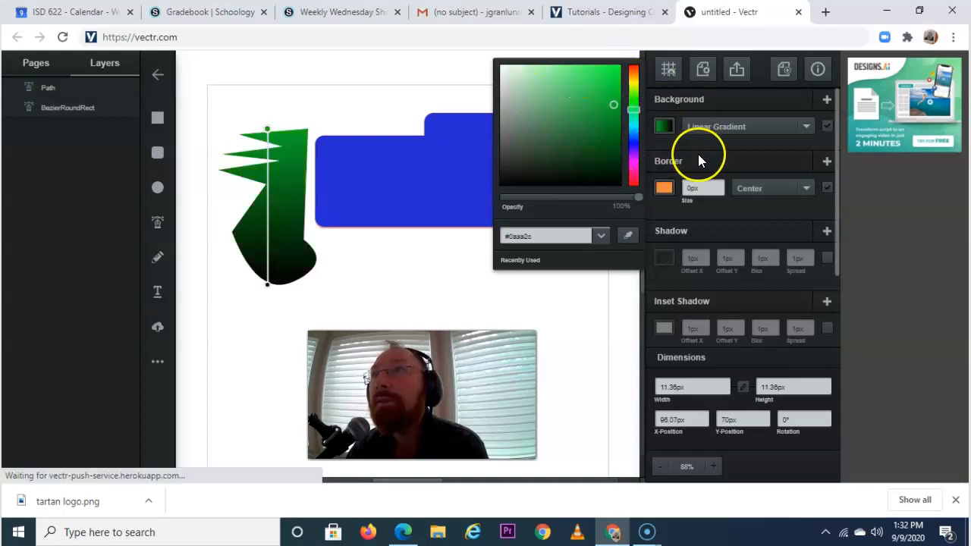
{"action": "left_click", "coordinate": [754, 143]}
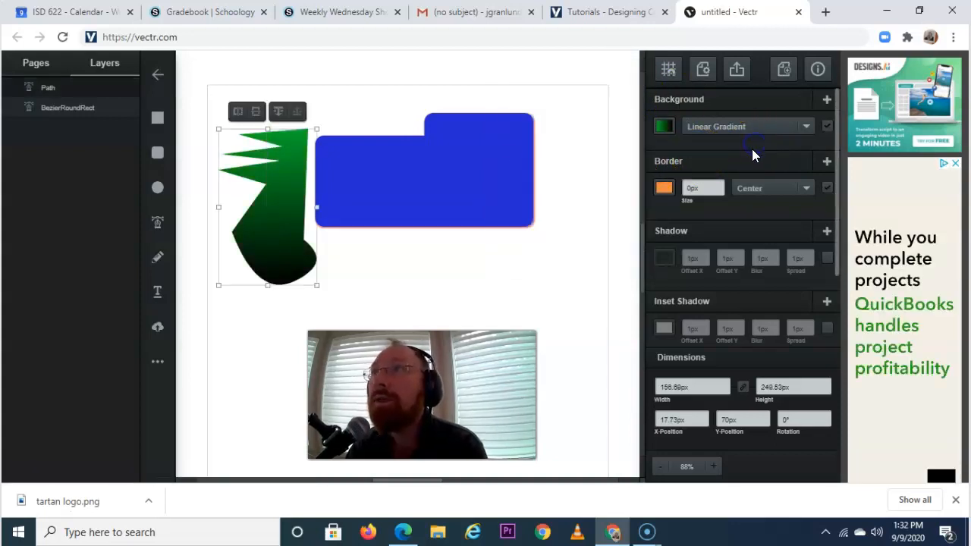
Step: Move the gradient-filled path over the upper left part of the blue shape, to about X 118 px, Y -36 px
{"action": "left_click_drag", "start_coordinate": [270, 238], "coordinate": [334, 177]}
{"action": "left_click", "coordinate": [347, 130]}
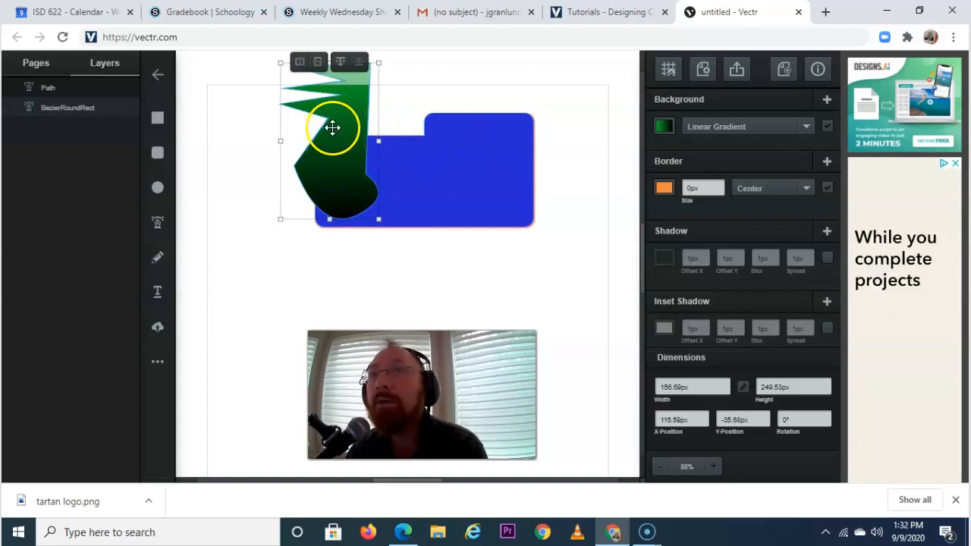
{"action": "left_click", "coordinate": [341, 126]}
{"action": "left_click", "coordinate": [445, 146]}
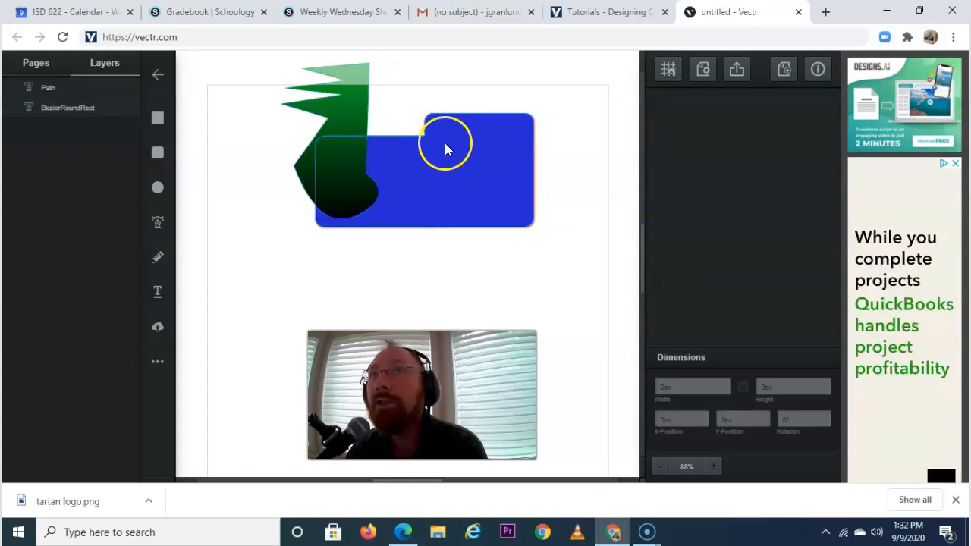
Step: Select the irregular path together with the blue shape, unite them, and move the result to about X 94 px, Y 26 px
{"action": "left_click", "coordinate": [445, 169]}
{"action": "left_click", "coordinate": [331, 101]}
{"action": "left_click", "coordinate": [465, 162]}
{"action": "left_click", "coordinate": [353, 95]}
{"action": "left_click", "coordinate": [423, 143], "text": "shift"}
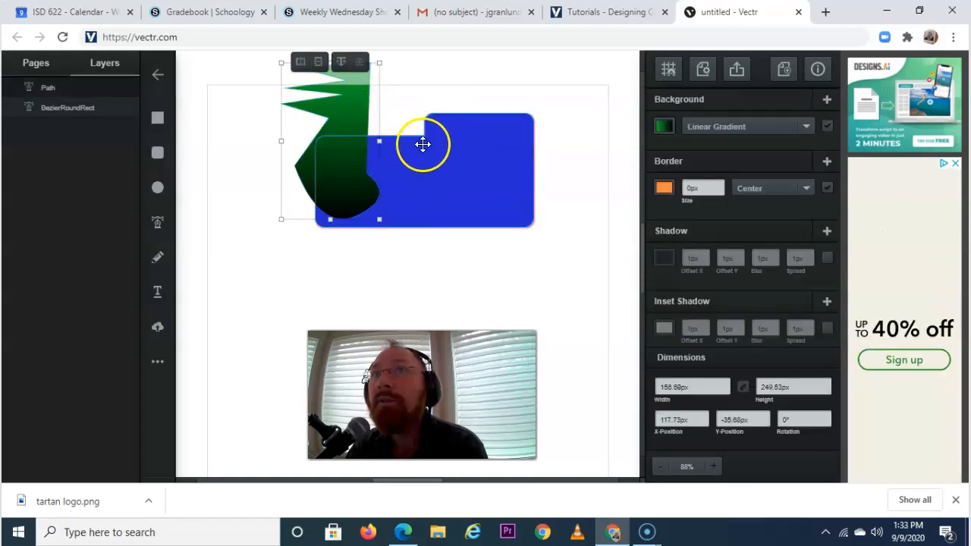
{"action": "left_click", "coordinate": [372, 64]}
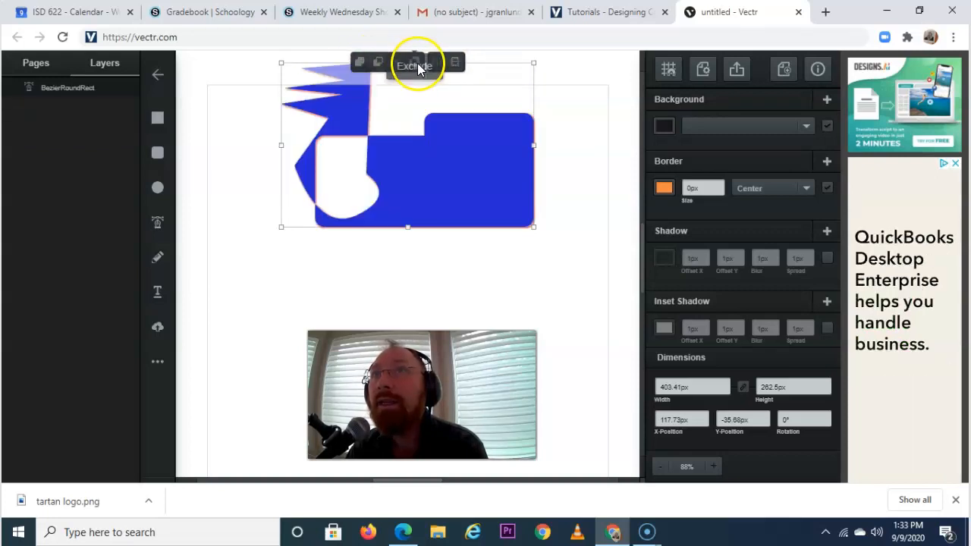
{"action": "left_click", "coordinate": [363, 67]}
{"action": "left_click_drag", "start_coordinate": [447, 165], "coordinate": [433, 206]}
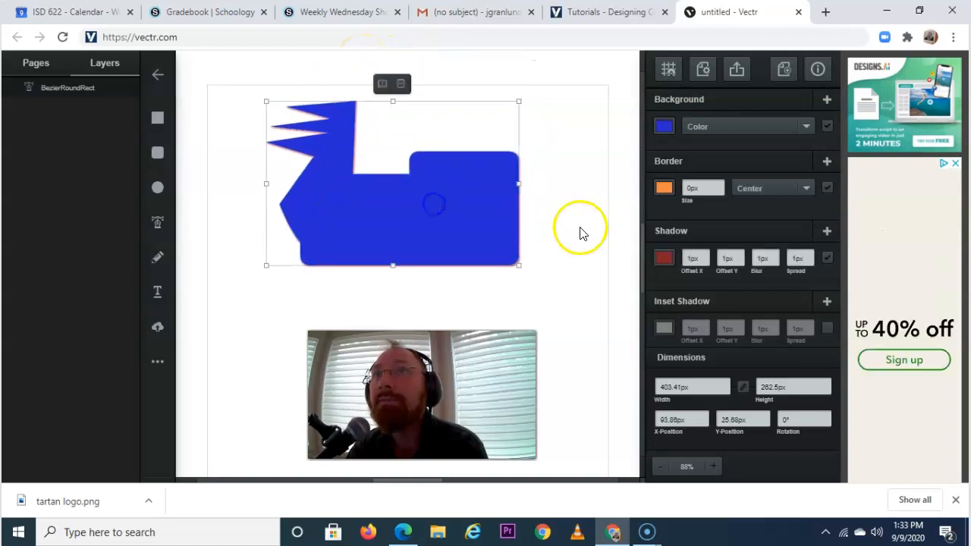
Step: Flip the united shape back and forth horizontally and vertically, ending with only the vertical flip applied
{"action": "left_click", "coordinate": [401, 83]}
{"action": "left_click", "coordinate": [383, 84]}
{"action": "left_click", "coordinate": [399, 83]}
{"action": "left_click", "coordinate": [381, 83]}
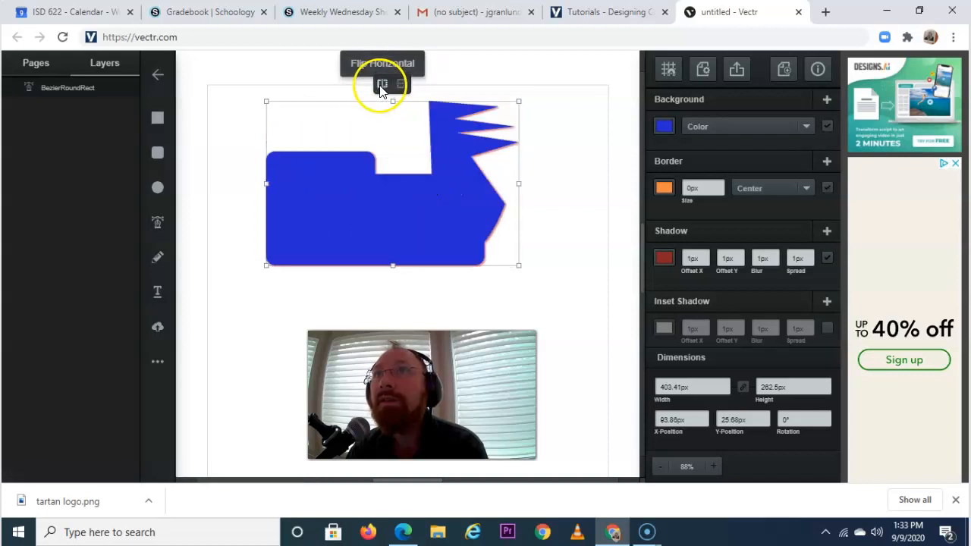
{"action": "left_click", "coordinate": [402, 85]}
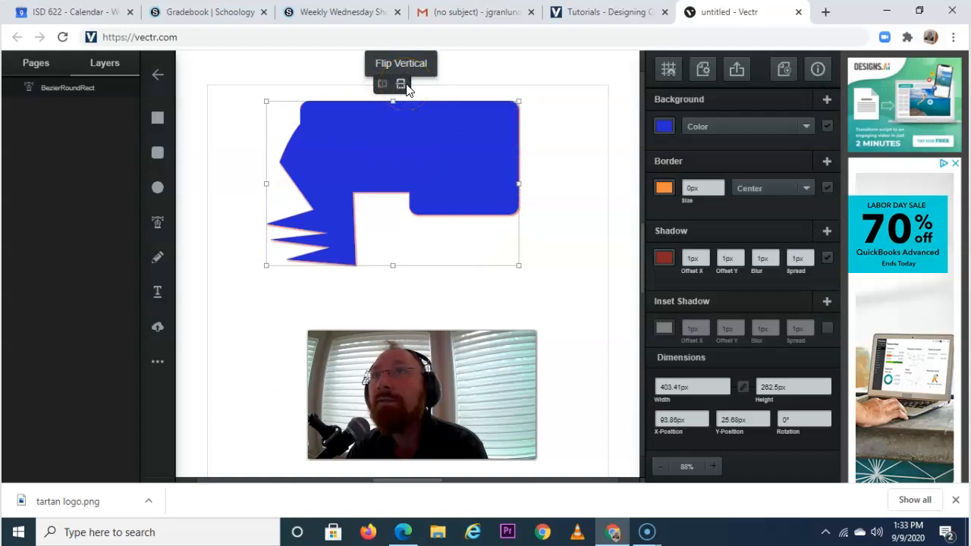
{"action": "left_click", "coordinate": [406, 86]}
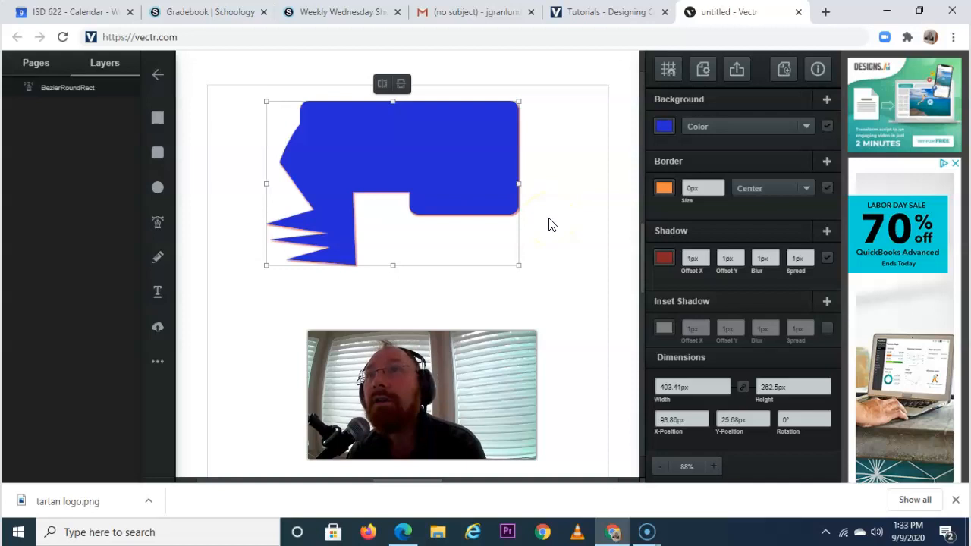
Step: Check the camera illustration in the T-shirt tutorial, and move the flipped shape to about X 88 px, Y 40 px in the drawing
{"action": "left_click", "coordinate": [607, 12]}
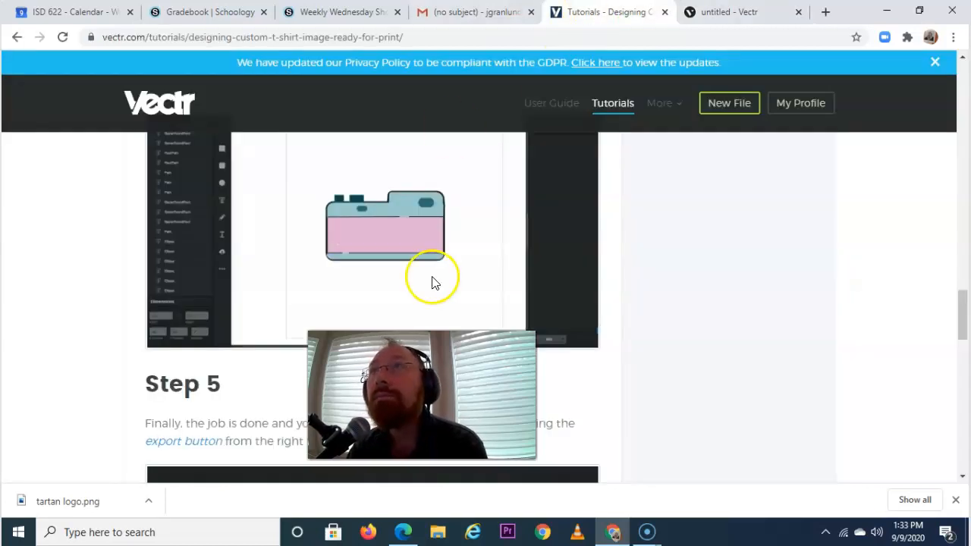
{"action": "left_click", "coordinate": [740, 11]}
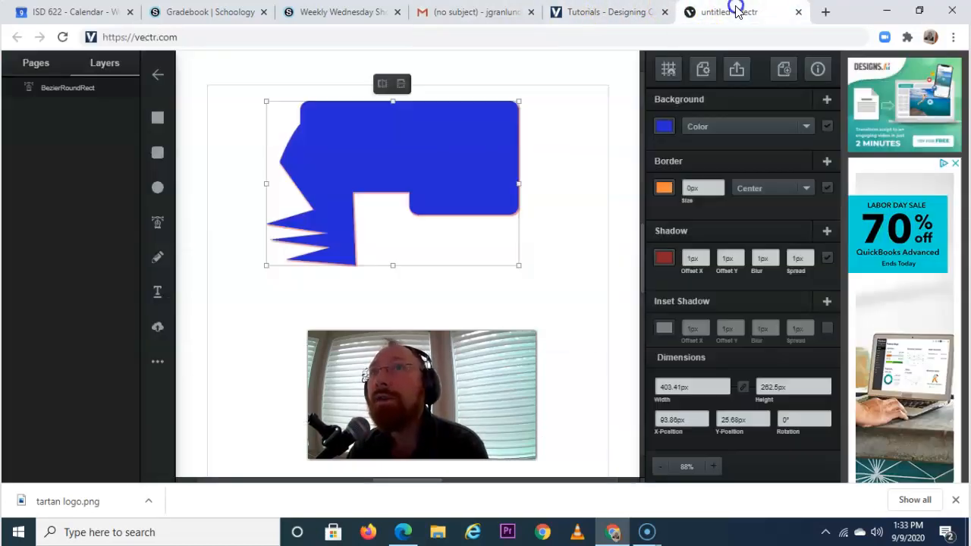
{"action": "mouse_move", "coordinate": [481, 158]}
{"action": "left_mouse_down"}
{"action": "mouse_move", "coordinate": [473, 162]}
{"action": "mouse_move", "coordinate": [520, 163]}
{"action": "mouse_move", "coordinate": [475, 169]}
{"action": "left_mouse_up"}
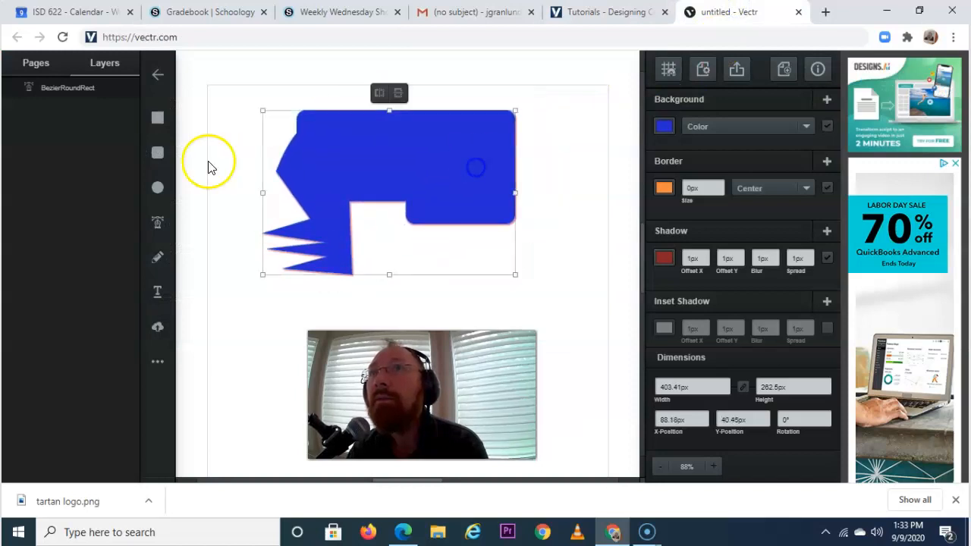